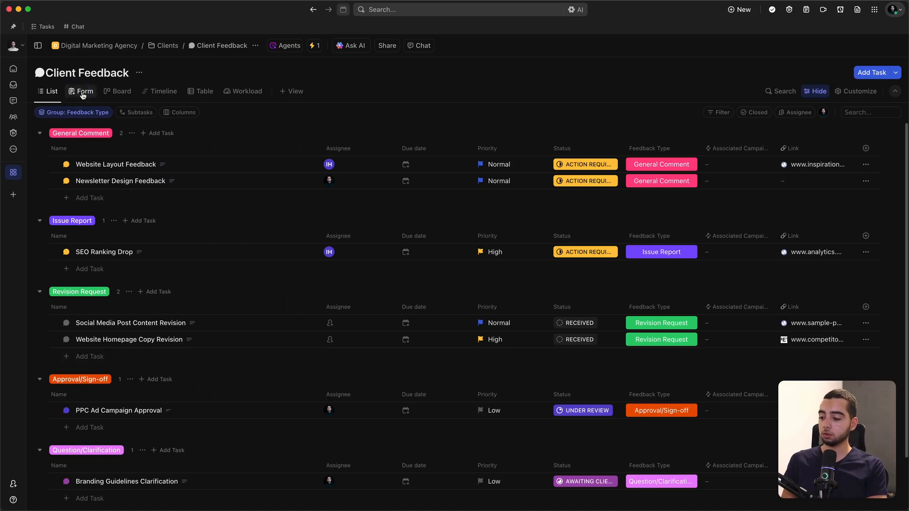
- Open the client feedback form preview and examine its fields, including the available feedback types
left_click(78, 91)
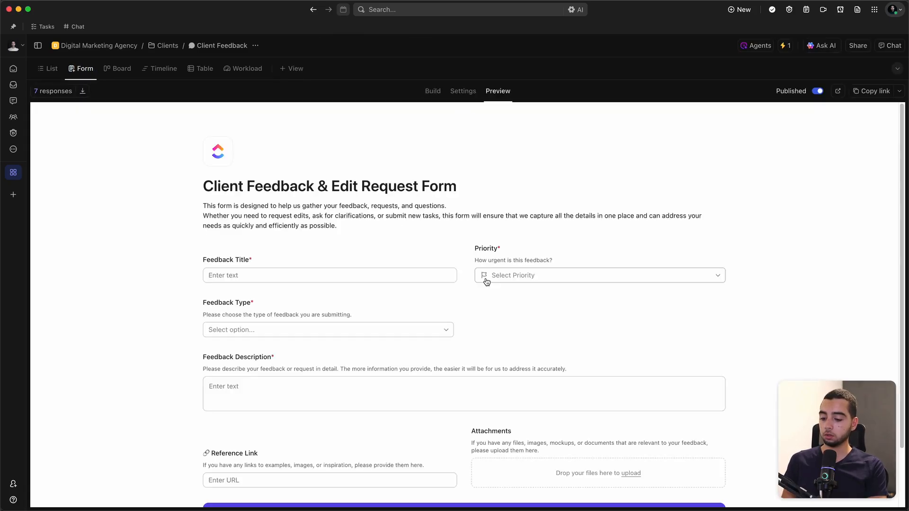
scroll(427, 218, "down", 1)
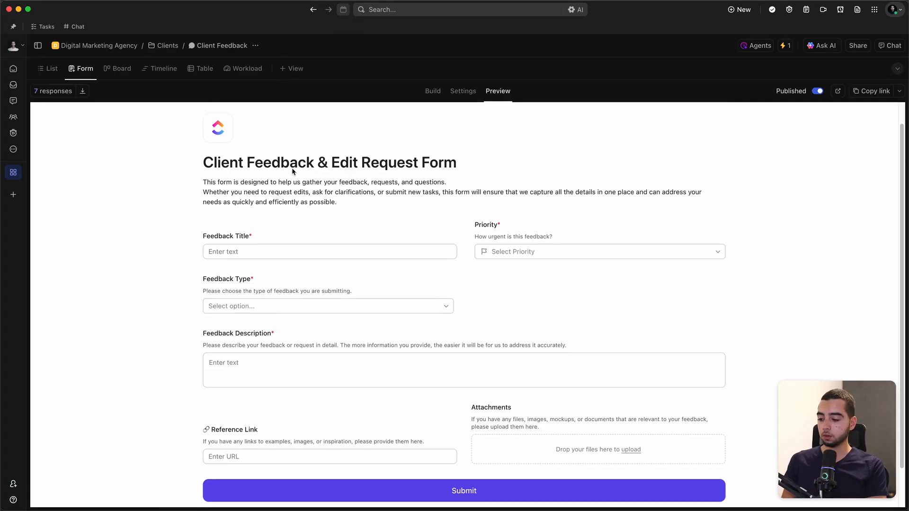
scroll(512, 268, "down", 1)
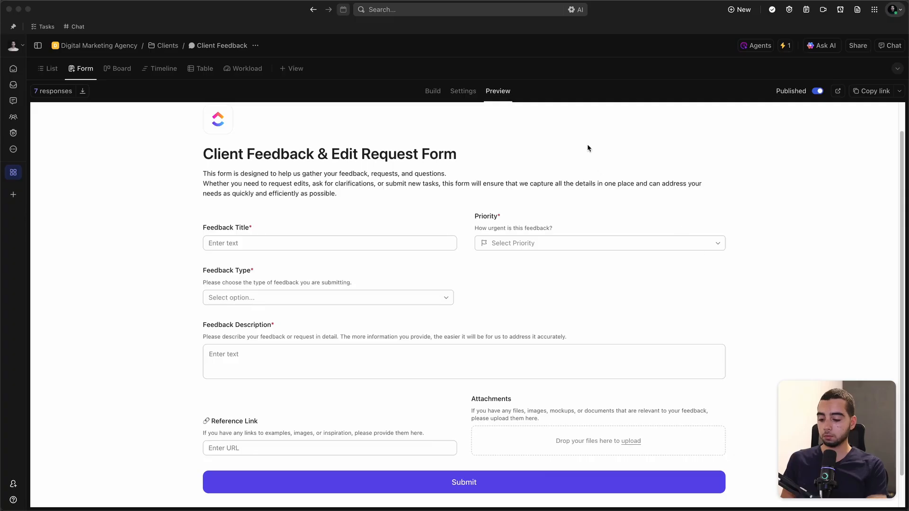
scroll(371, 258, "down", 2)
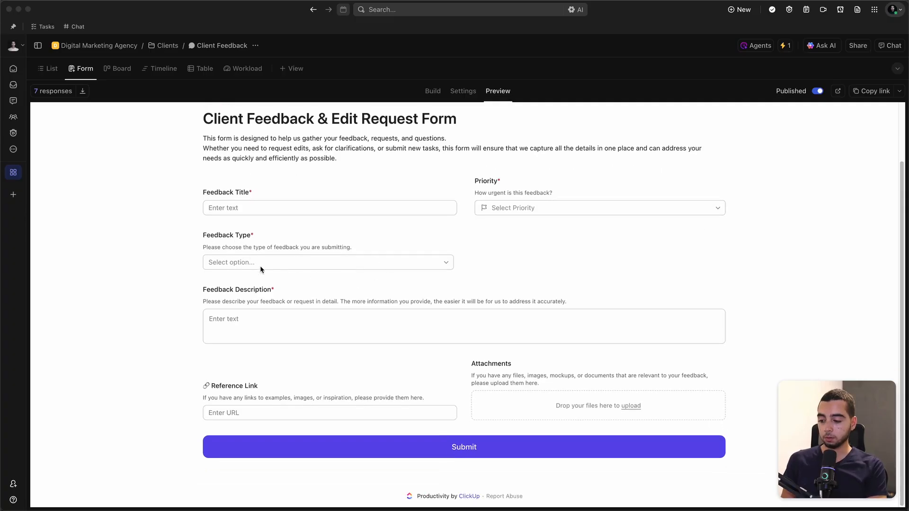
left_click(377, 262)
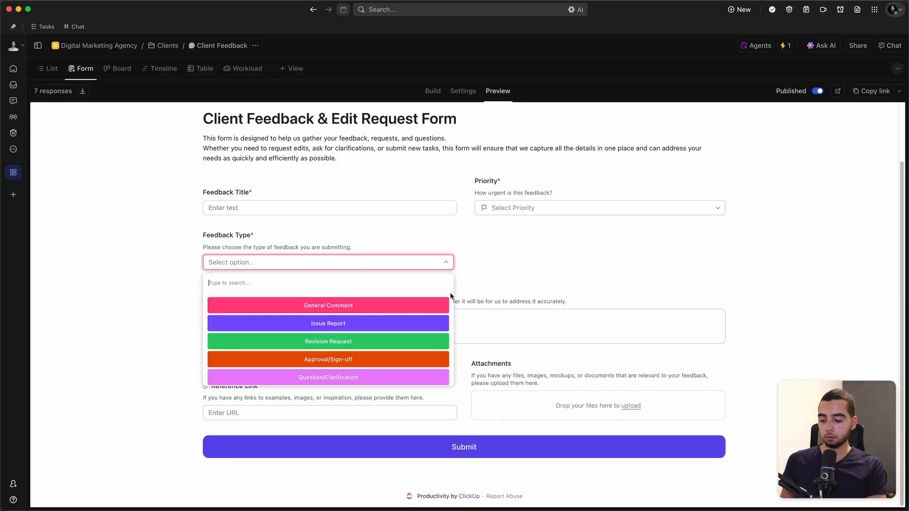
left_click(418, 263)
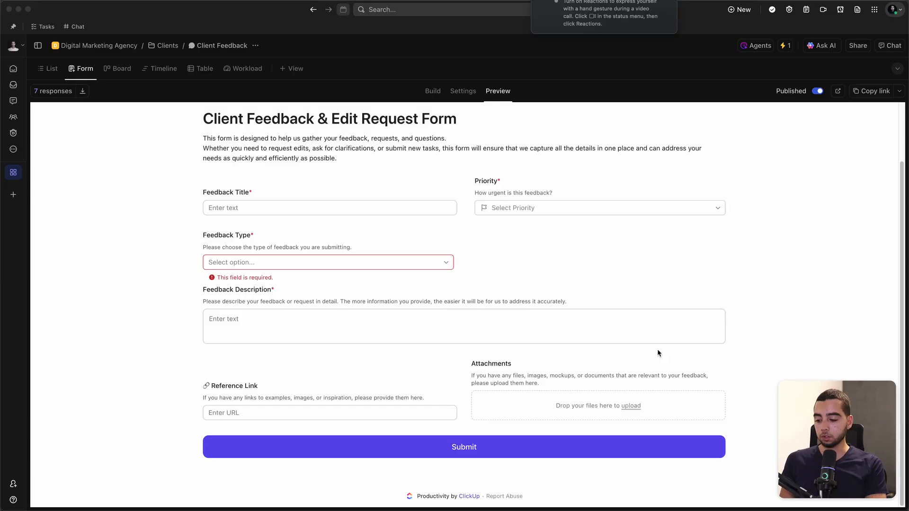
scroll(625, 341, "up", 2)
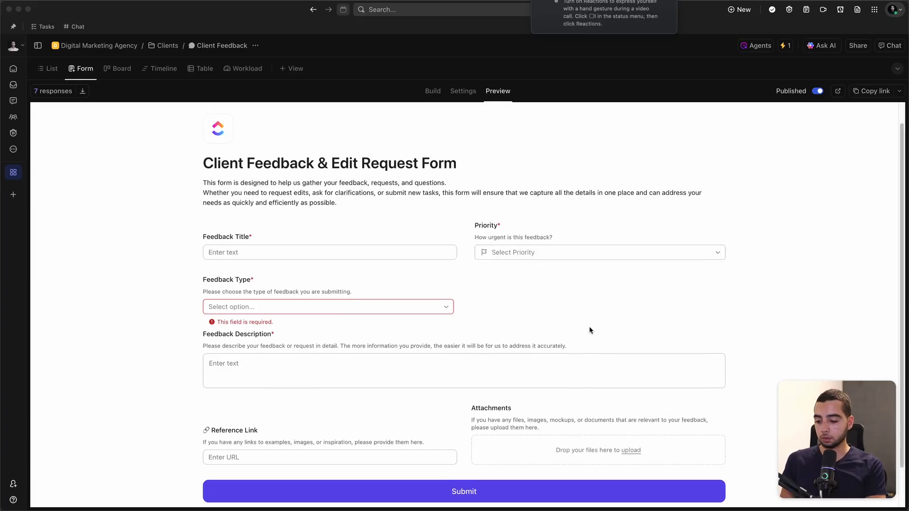
scroll(552, 246, "down", 1)
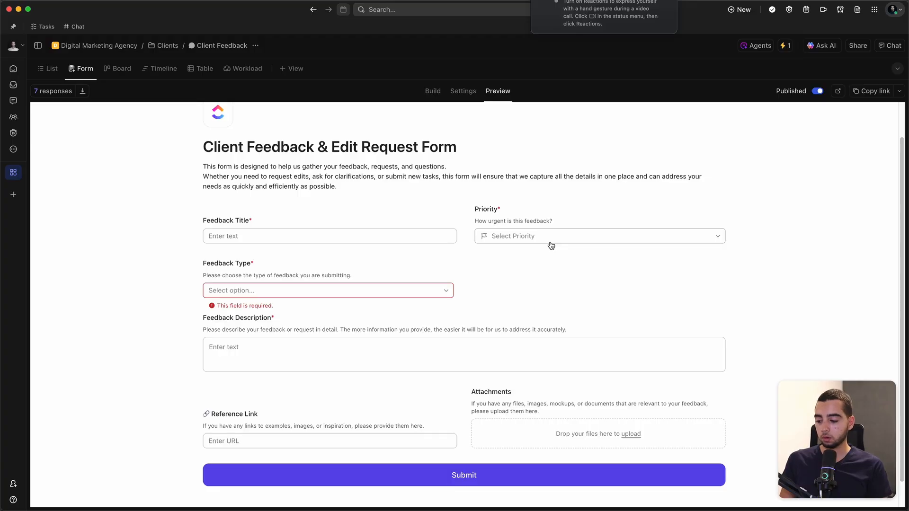
- Enter "Change image on X compaign" as the feedback title and set its priority to Urgent
left_click(365, 239)
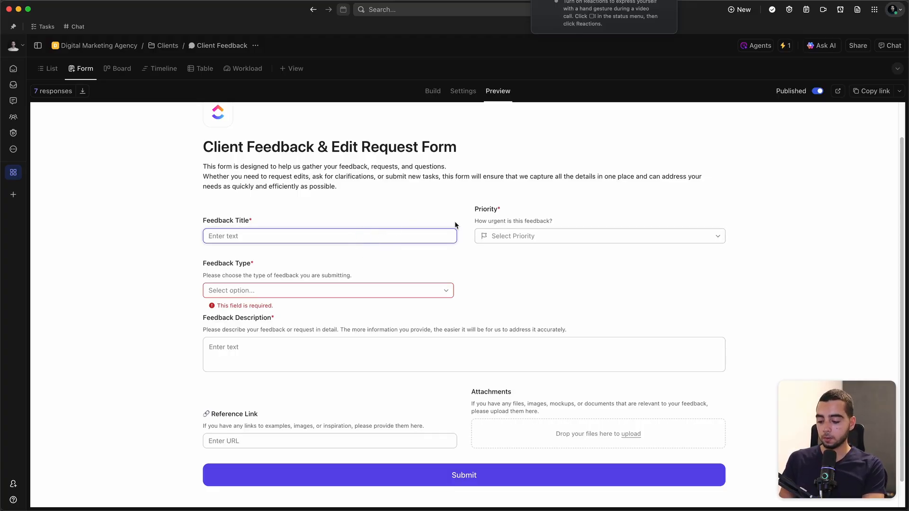
type("Change image on X compaign")
left_click(580, 239)
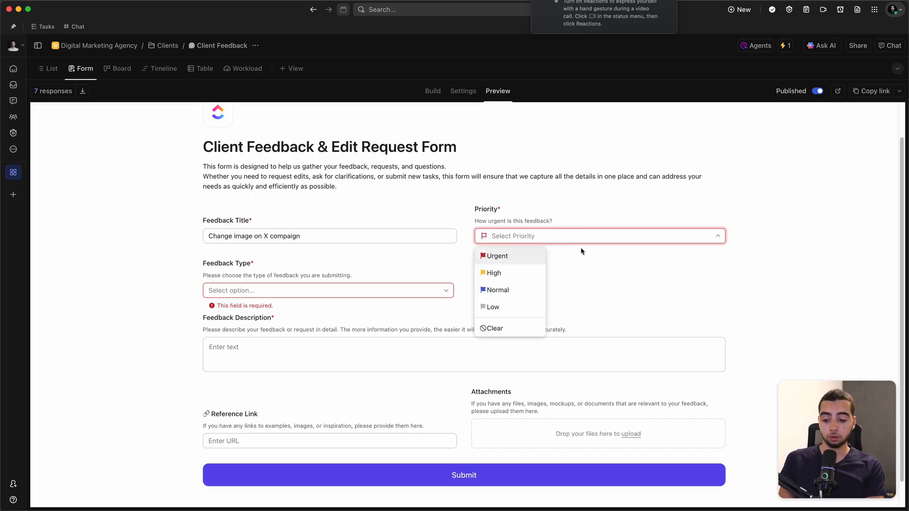
left_click(527, 259)
- Set the feedback type to Revision Request and enter the description "The image on creative n8, we need to update the image."
scroll(530, 255, "down", 1)
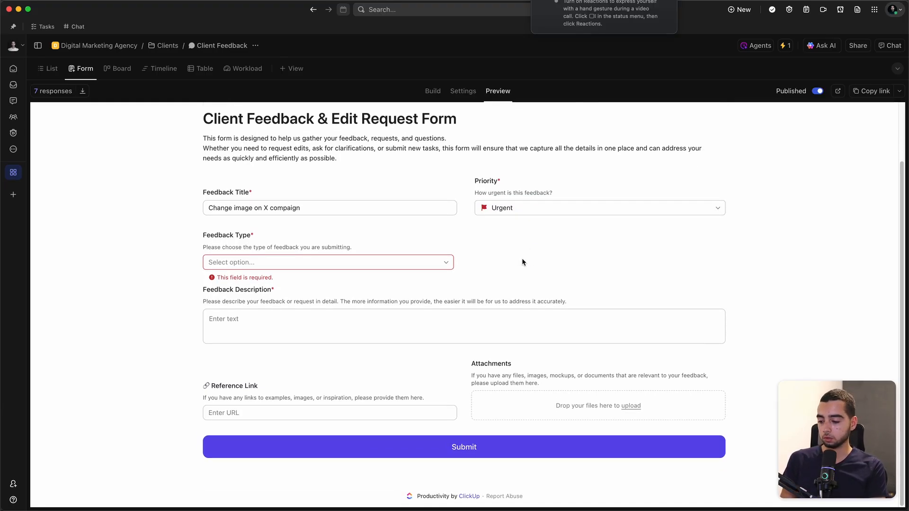
left_click(440, 265)
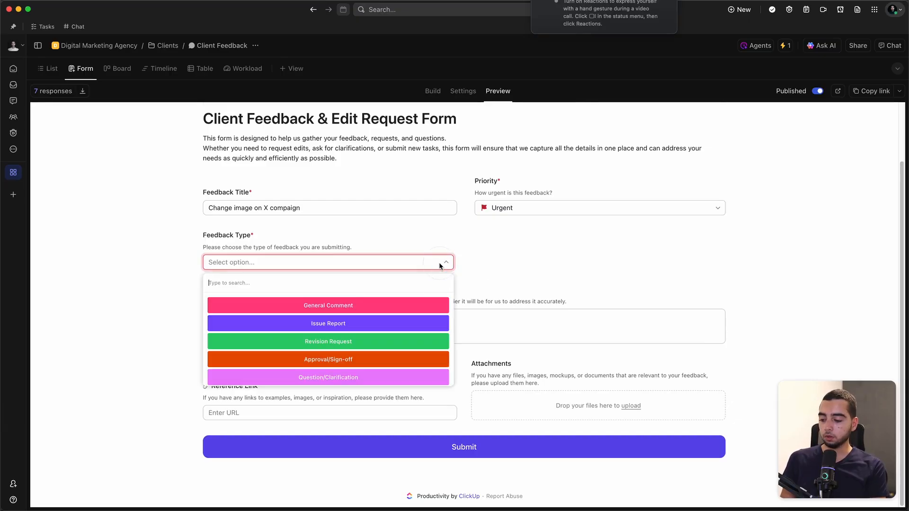
left_click(344, 347)
left_click(378, 322)
left_click(484, 273)
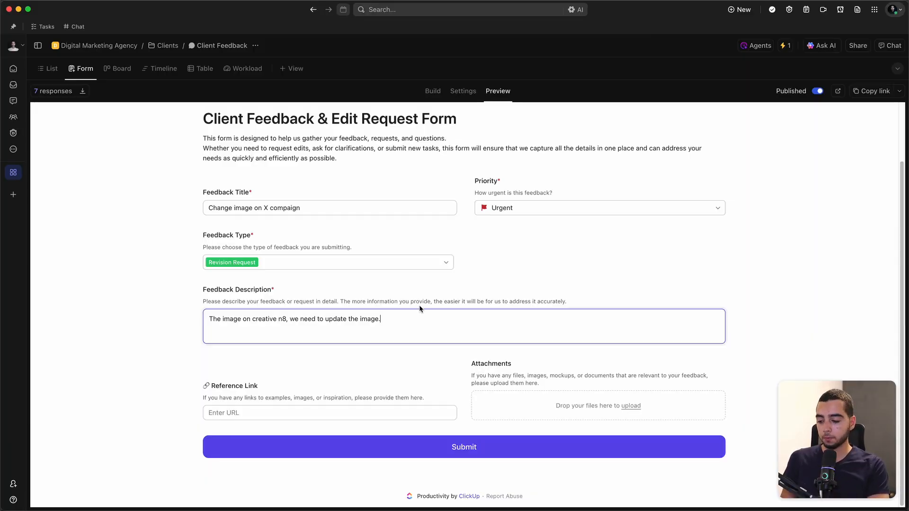
left_click(445, 283)
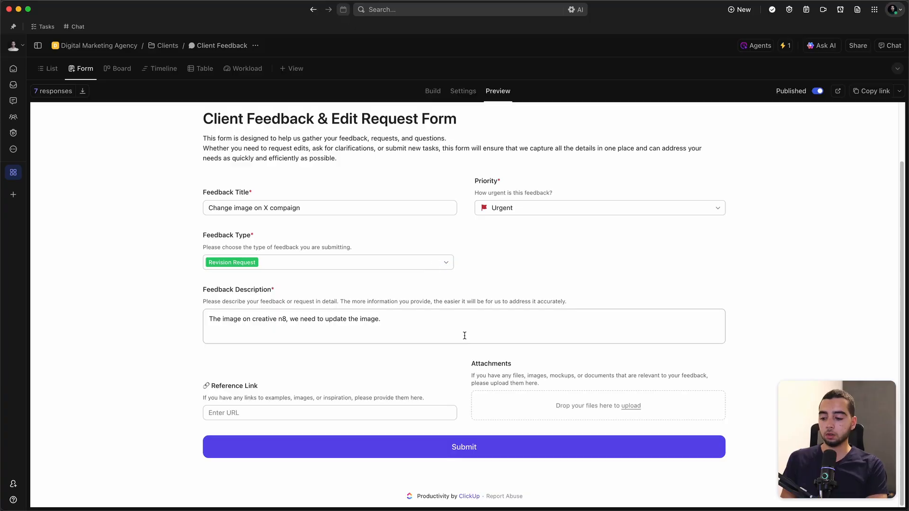
- Submit the feedback form and return to the list view of the client feedback tasks
left_click(461, 446)
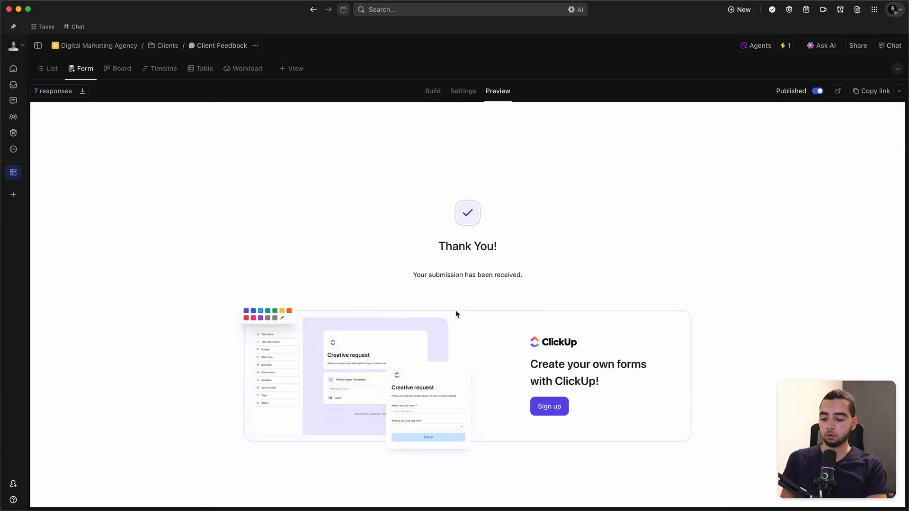
left_click(47, 68)
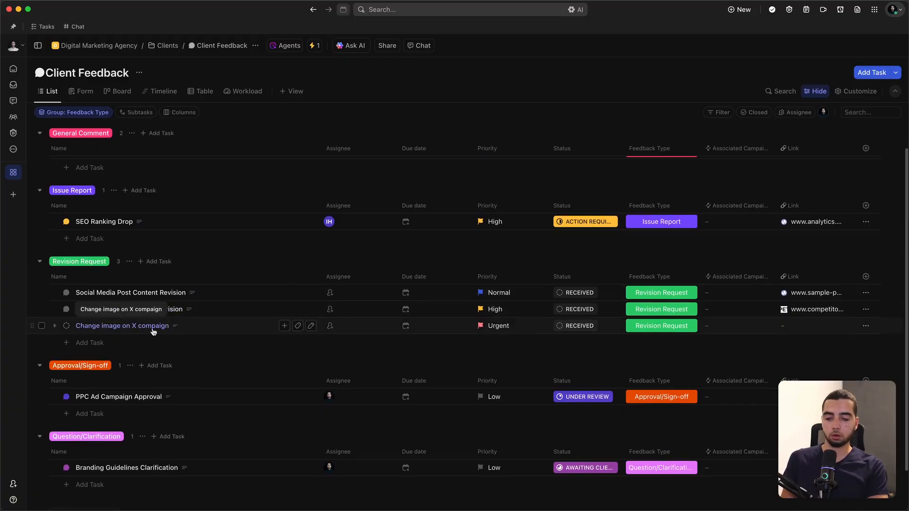
- View the status options of the "Change image on X compaign" task without changing its status
left_click(67, 326)
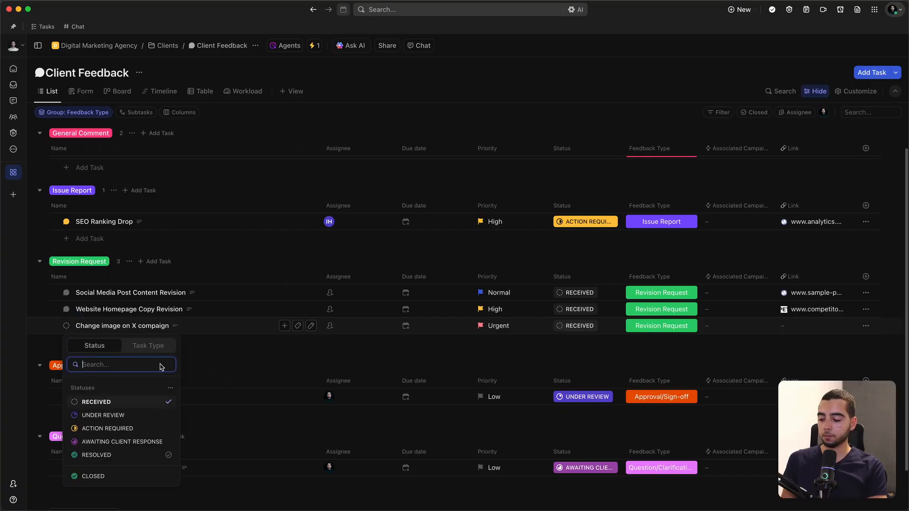
left_click(240, 354)
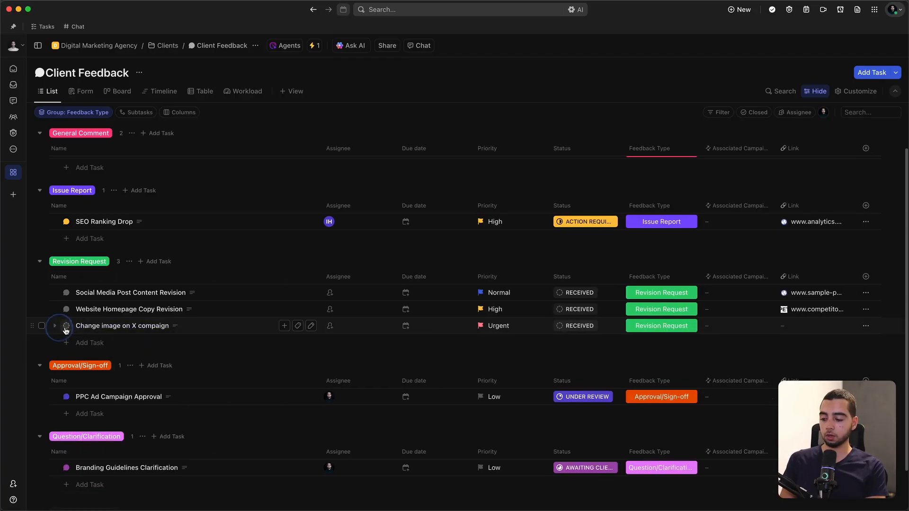
left_click(66, 331)
left_click(192, 345)
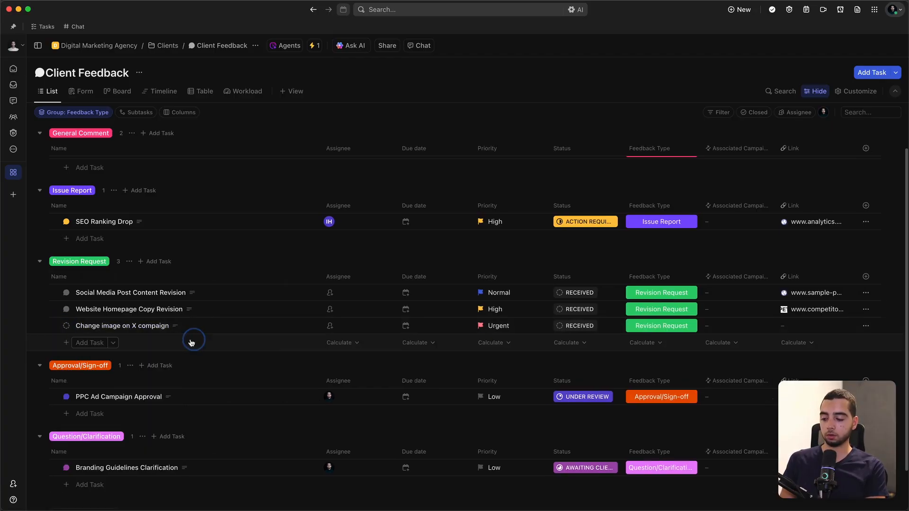
- Open the "Change image on X compaign" task and review its description and fields
left_click(119, 326)
left_click(407, 253)
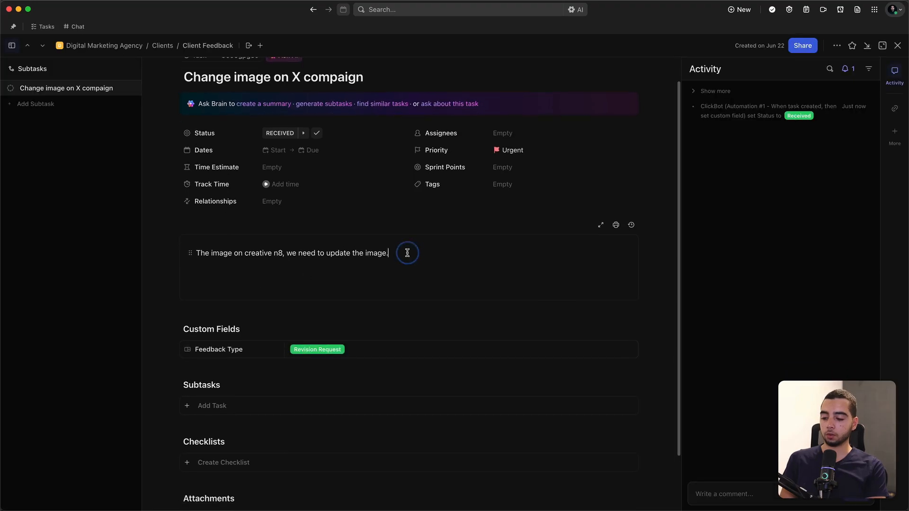
scroll(412, 253, "down", 1)
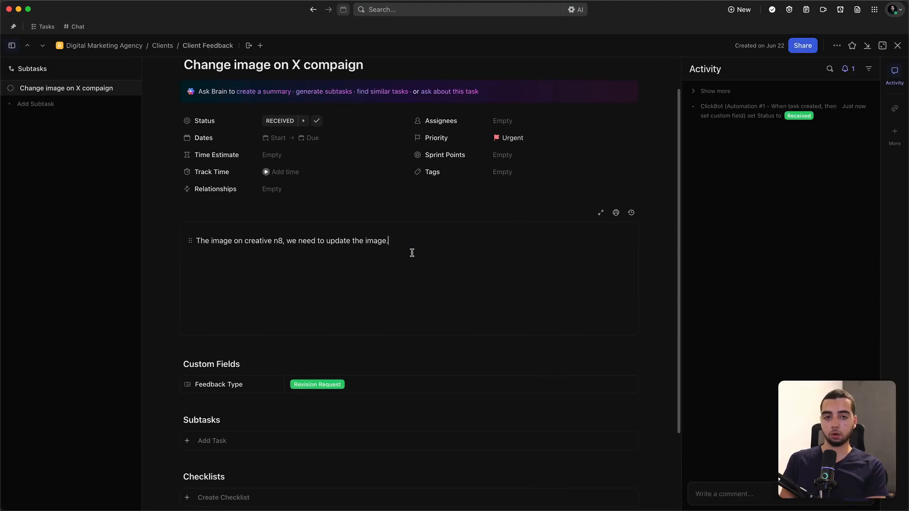
scroll(429, 267, "down", 1)
scroll(429, 266, "up", 1)
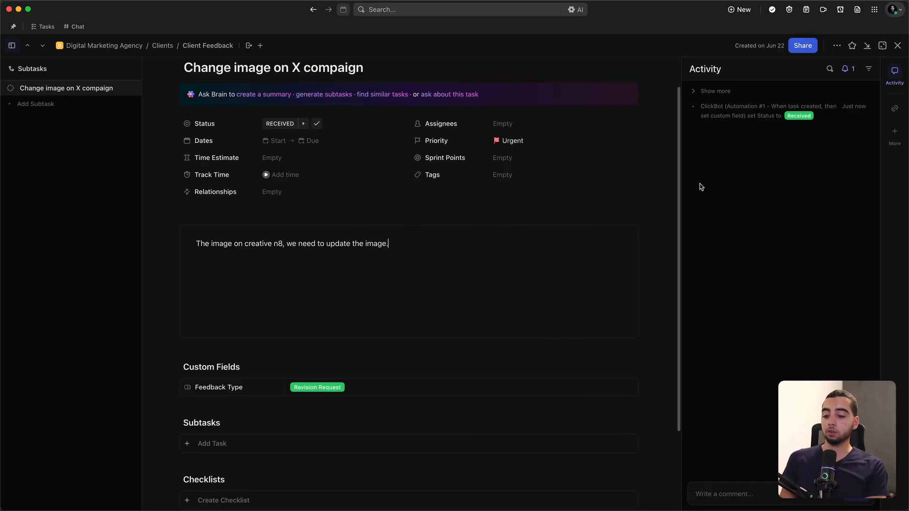
- Link Holiday Season Promotion to the open task as its associated campaign and close the task
left_click(882, 136)
left_click(884, 136)
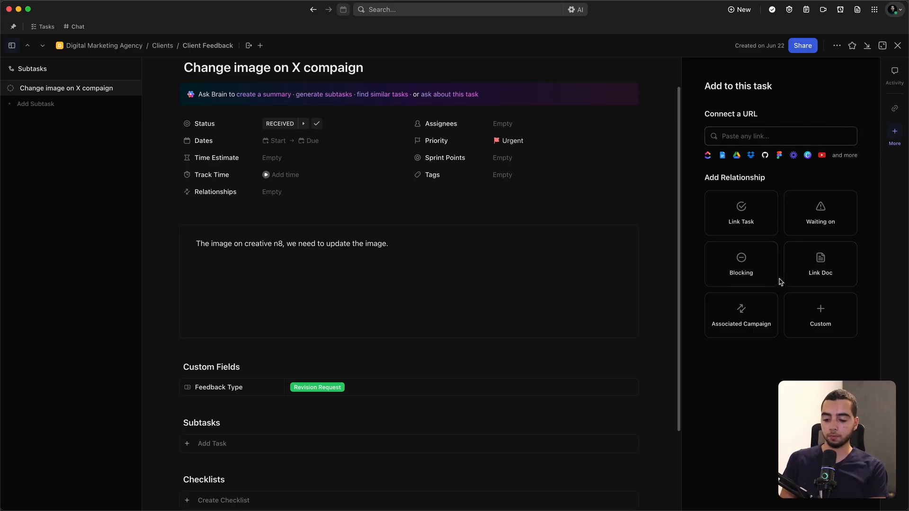
left_click(757, 308)
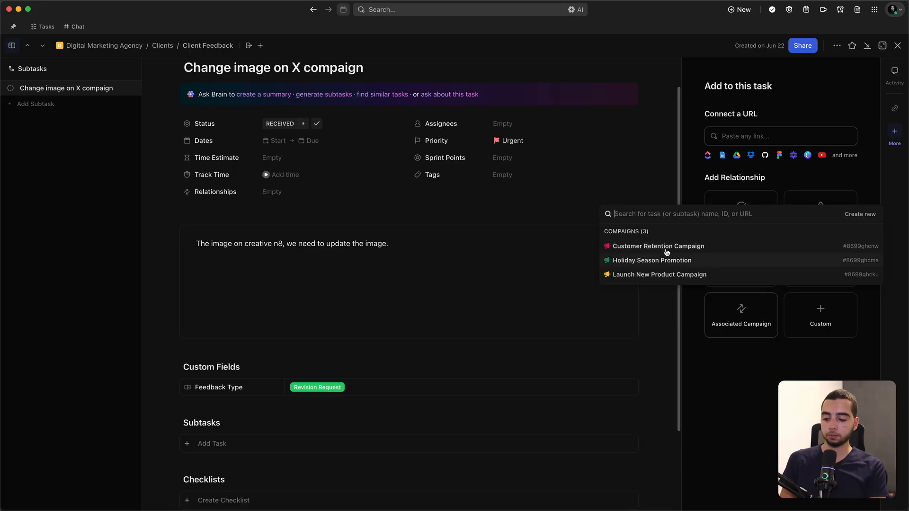
left_click(643, 265)
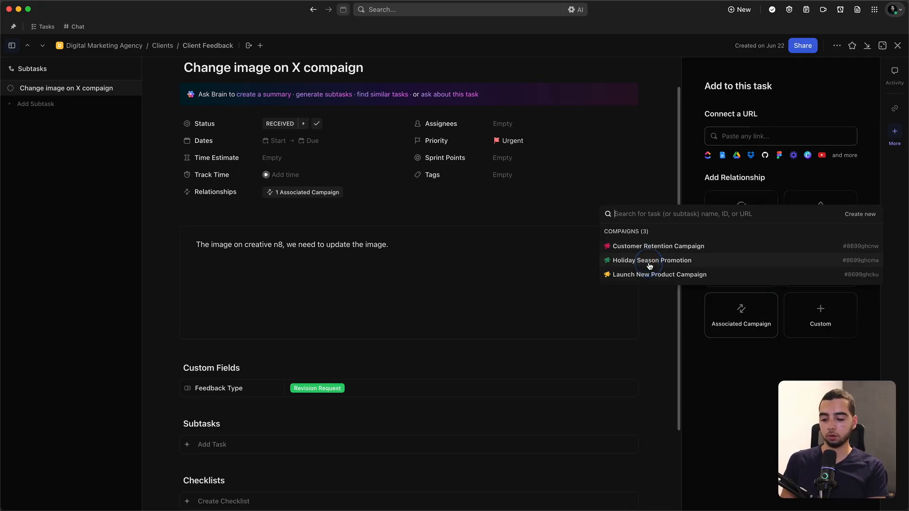
left_click(898, 45)
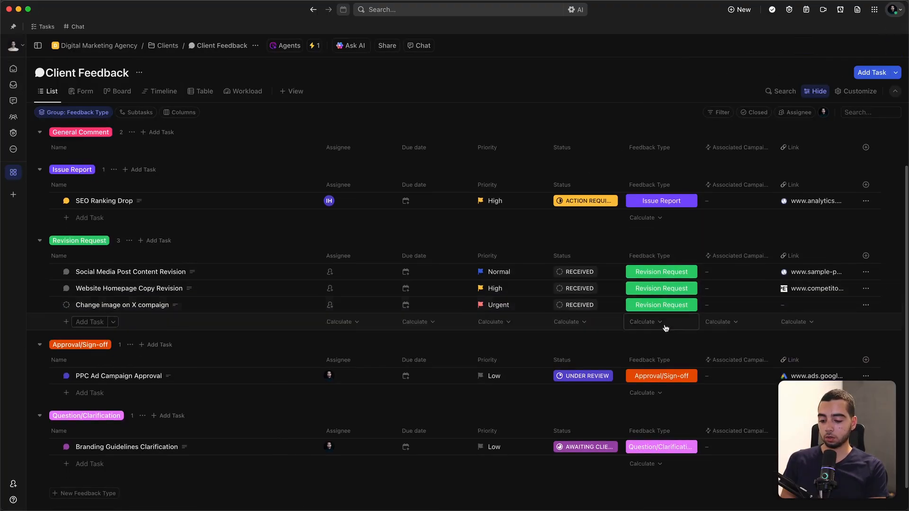
- Check the associated campaign of the "Change image on X compaign" task in the feedback list
left_click(746, 298)
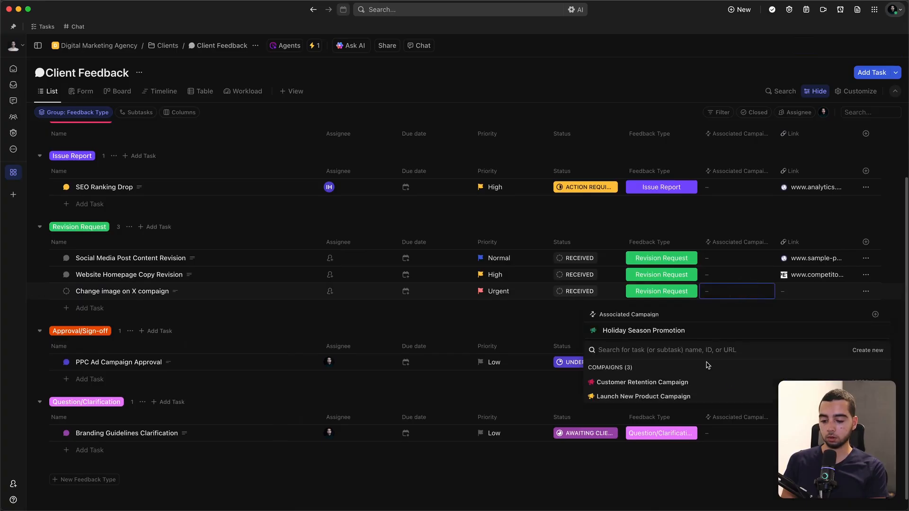
left_click(527, 312)
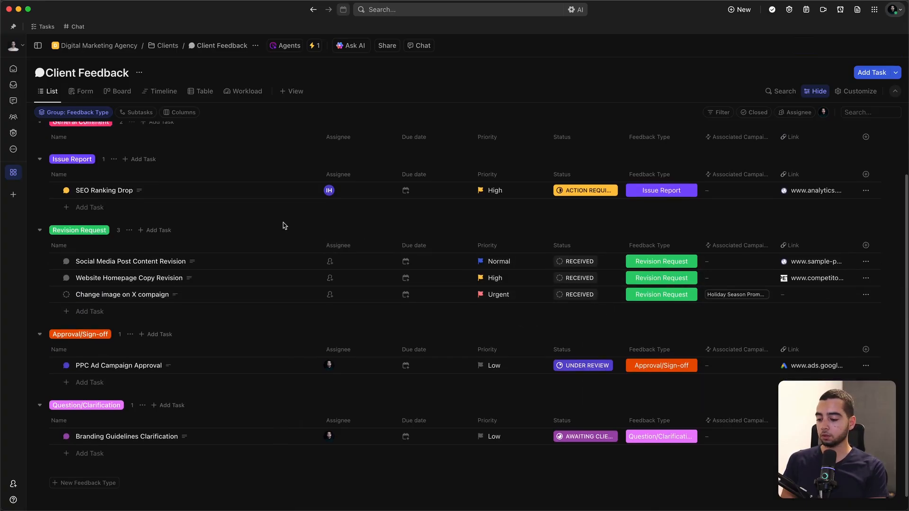
scroll(247, 203, "up", 3)
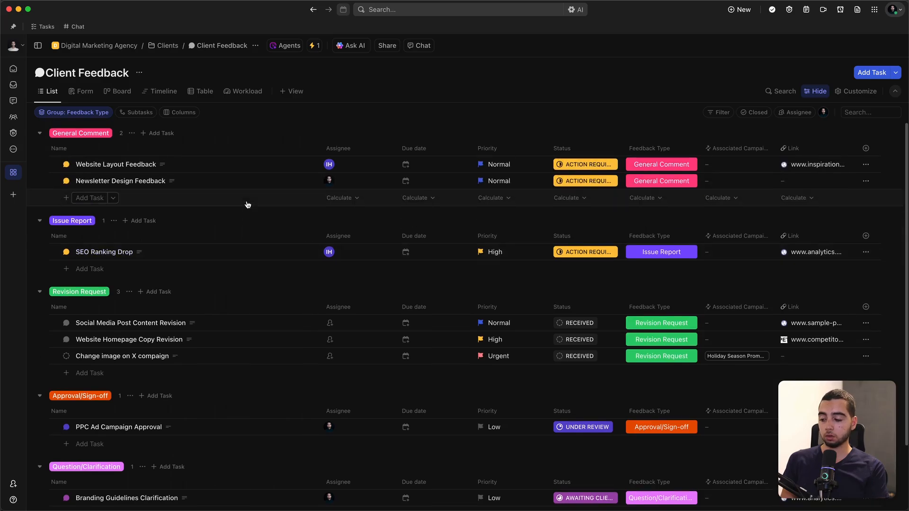
left_click(15, 173)
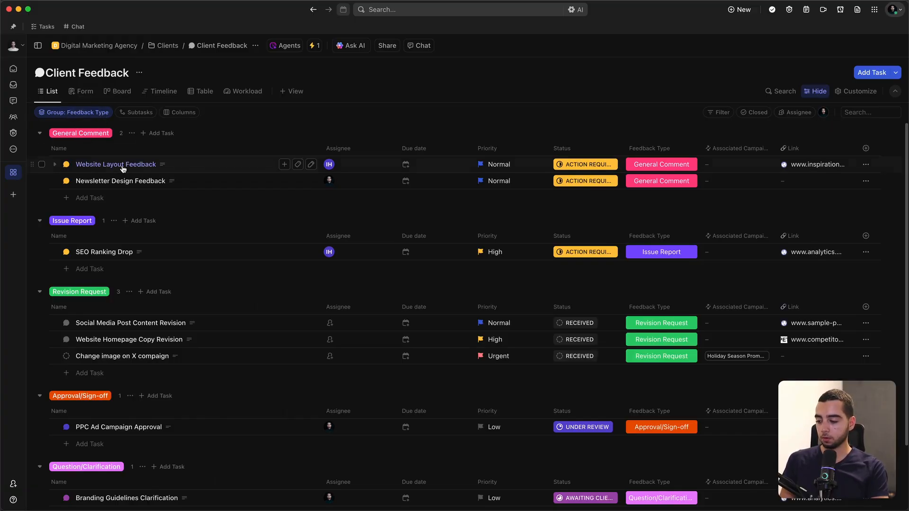
scroll(122, 169, "down", 1)
scroll(123, 170, "up", 1)
- Group the client feedback list by status and look over the resulting groups
left_click(85, 110)
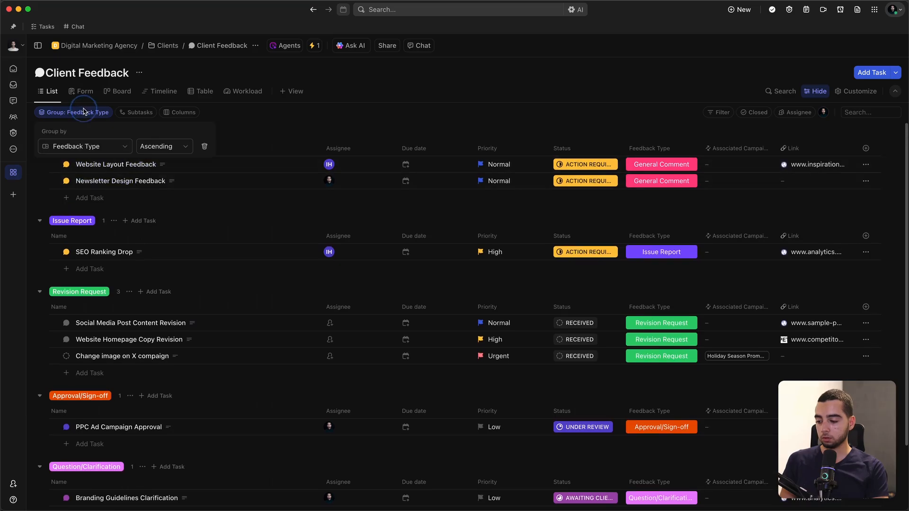
left_click(99, 151)
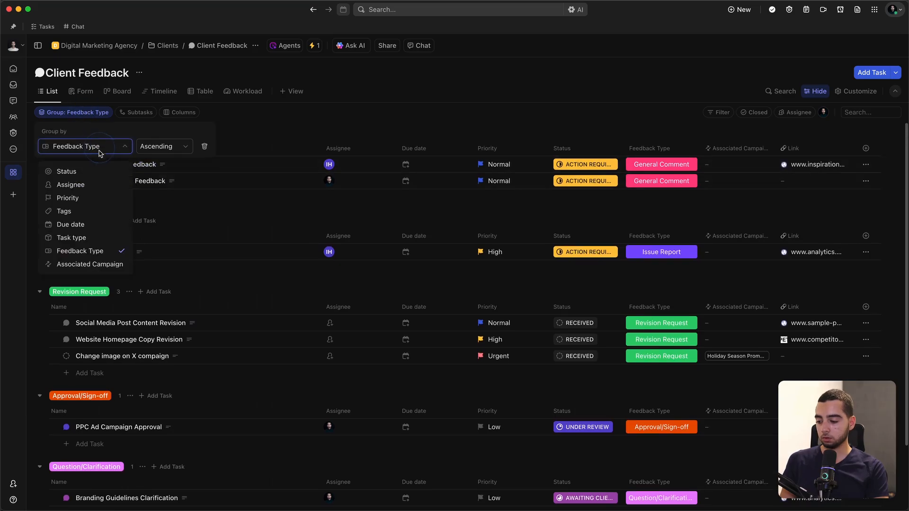
left_click(112, 171)
scroll(223, 153, "down", 1)
scroll(222, 153, "down", 1)
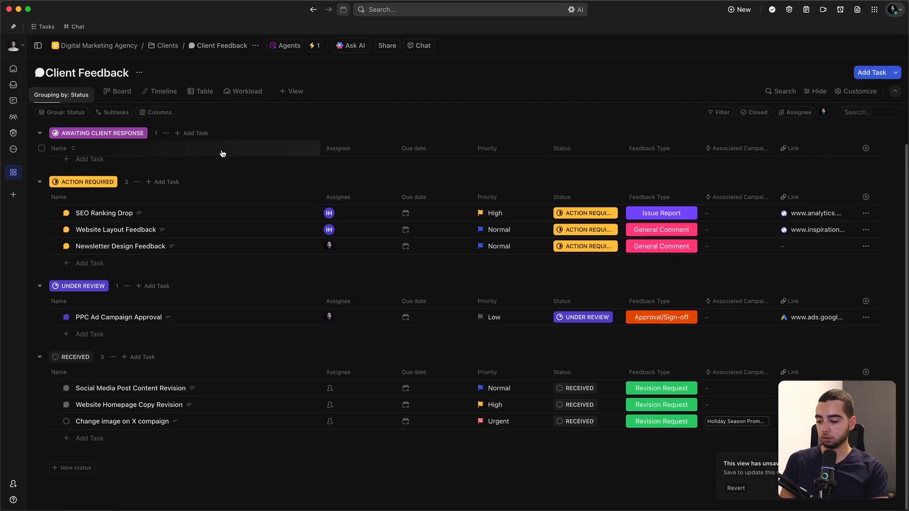
- Group the client feedback list by Associated Campaign
scroll(132, 361, "up", 2)
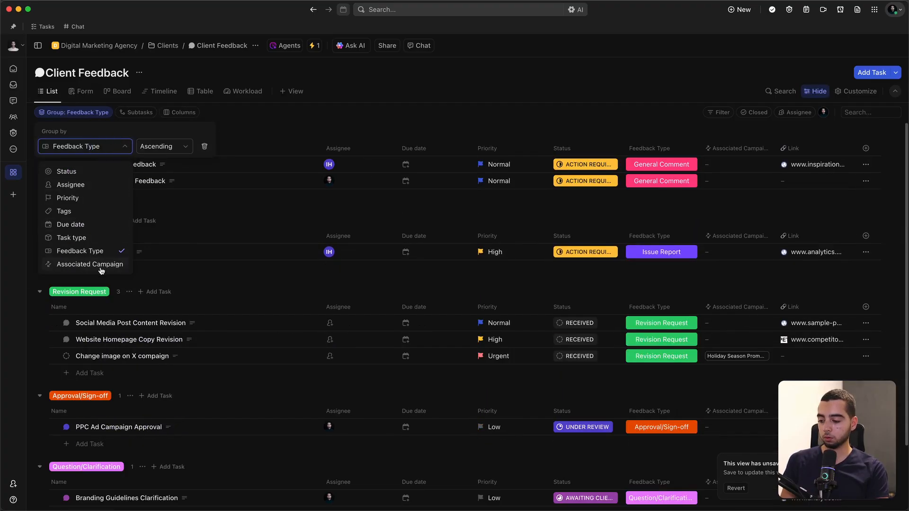
left_click(101, 265)
left_click(303, 122)
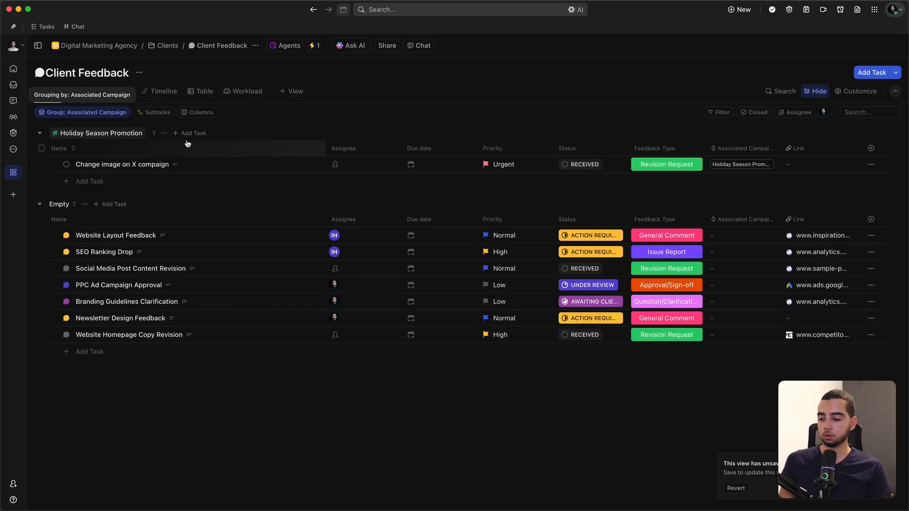
- Open the "Change image on X compaign" task and assign it to yourself
left_click(239, 167)
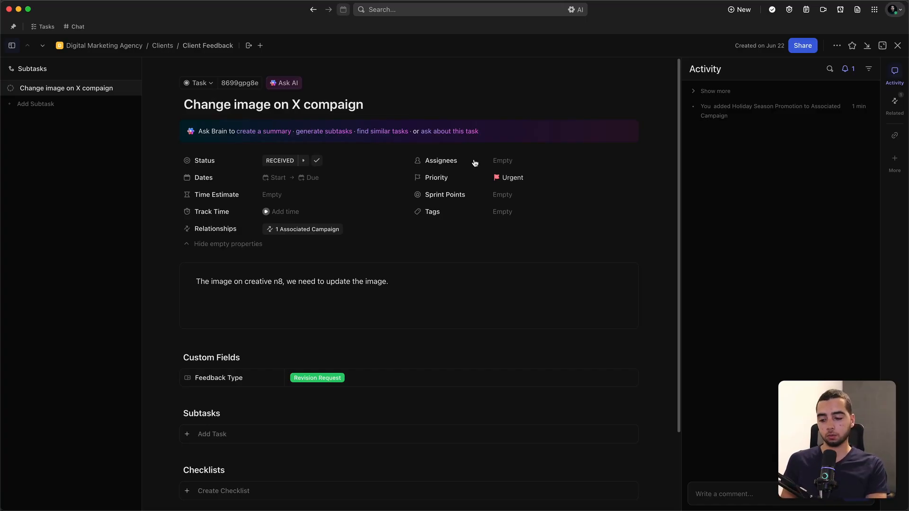
left_click(493, 163)
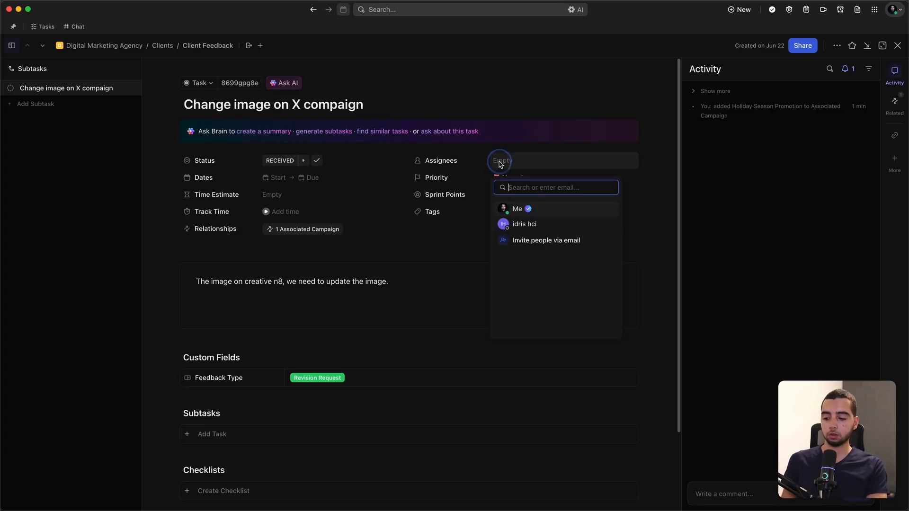
left_click(512, 206)
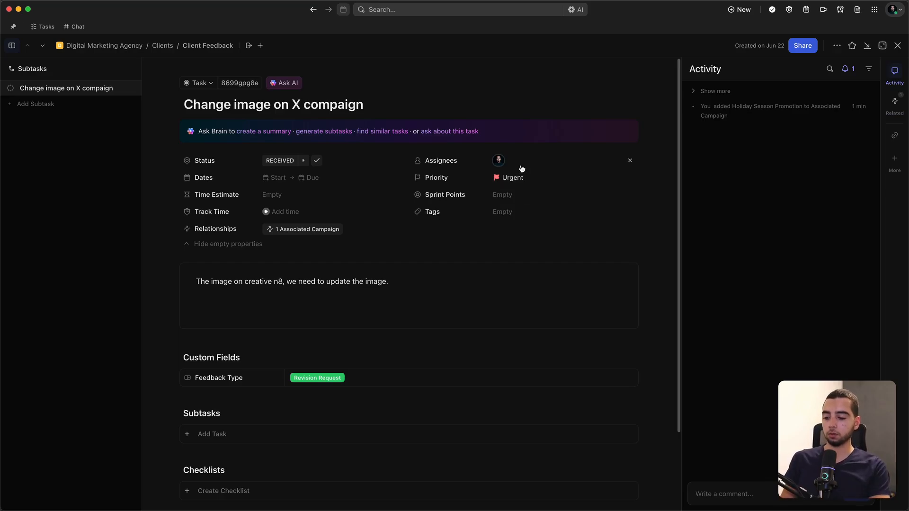
- Replace yourself with the other team member as the task's assignee and set the task's status to Action Required
scroll(515, 163, "down", 2)
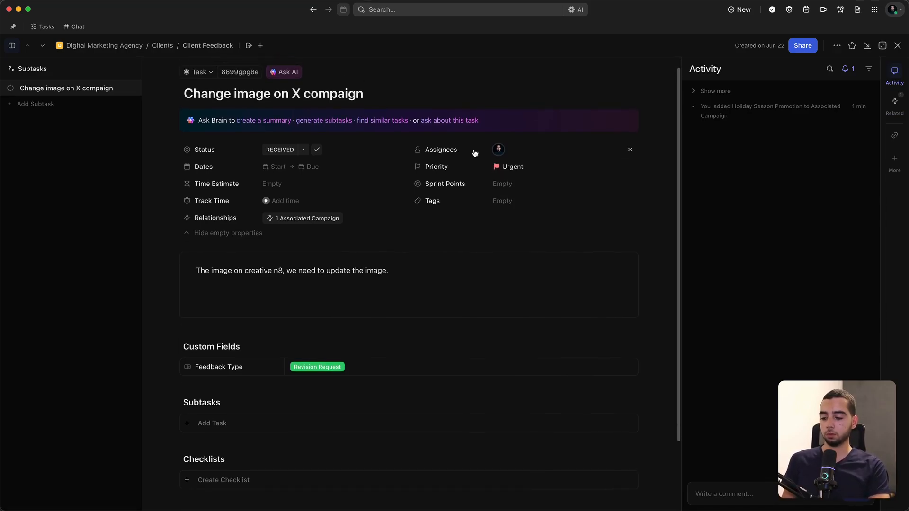
left_click(503, 148)
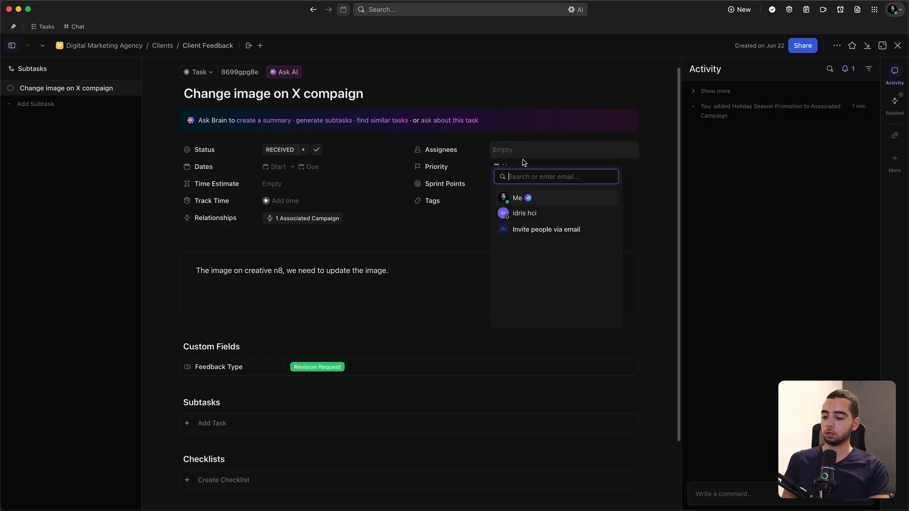
left_click(549, 213)
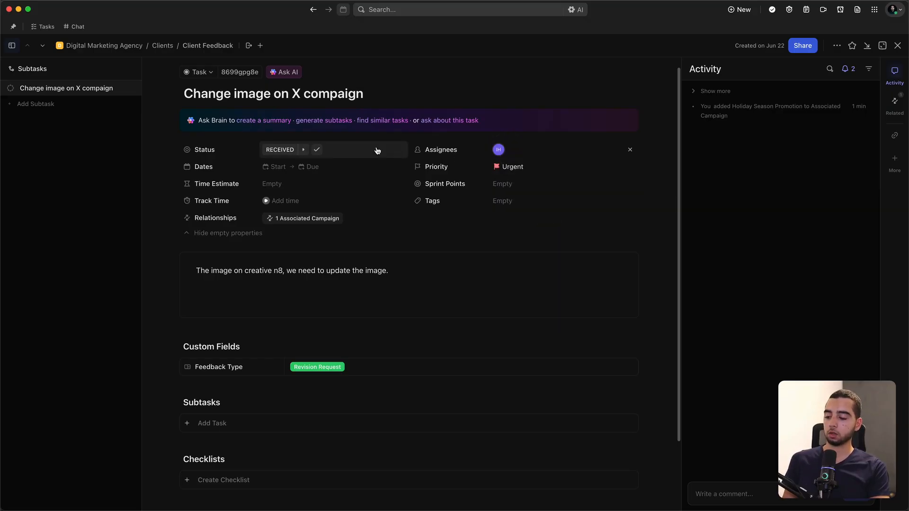
left_click(351, 150)
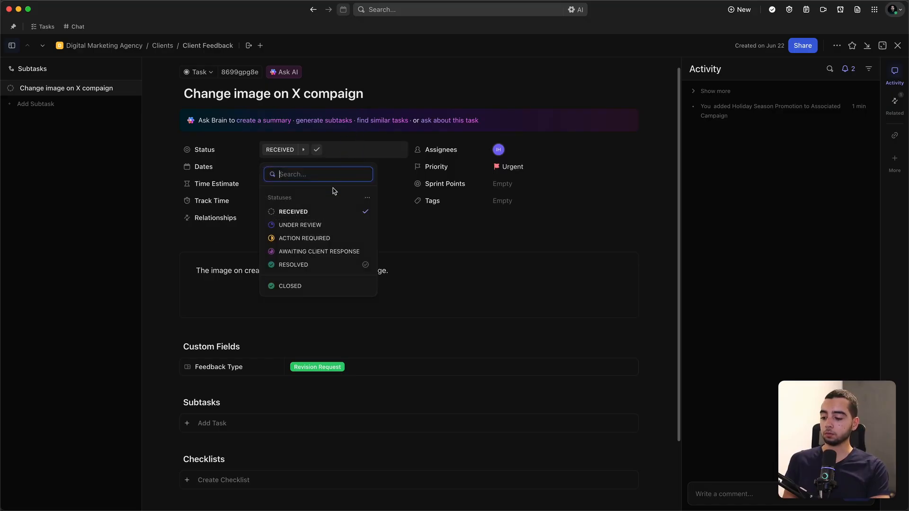
left_click(315, 240)
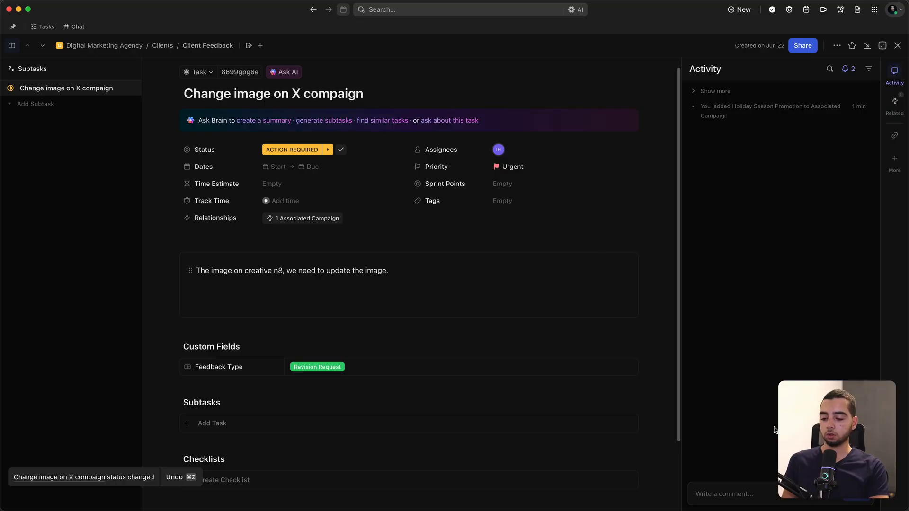
- Post the comment "Please make sure to update the iimage" on the task and assign it to the other team member
left_click(749, 492)
type("Please")
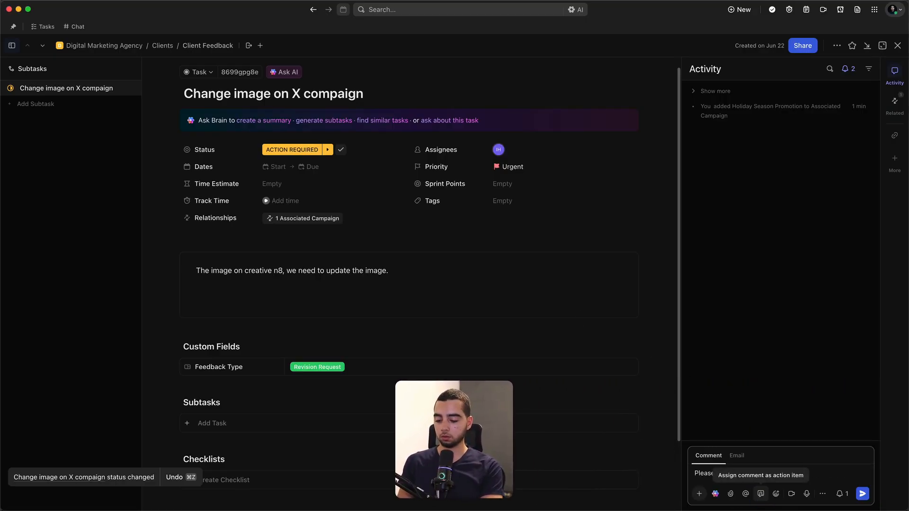
key("Return")
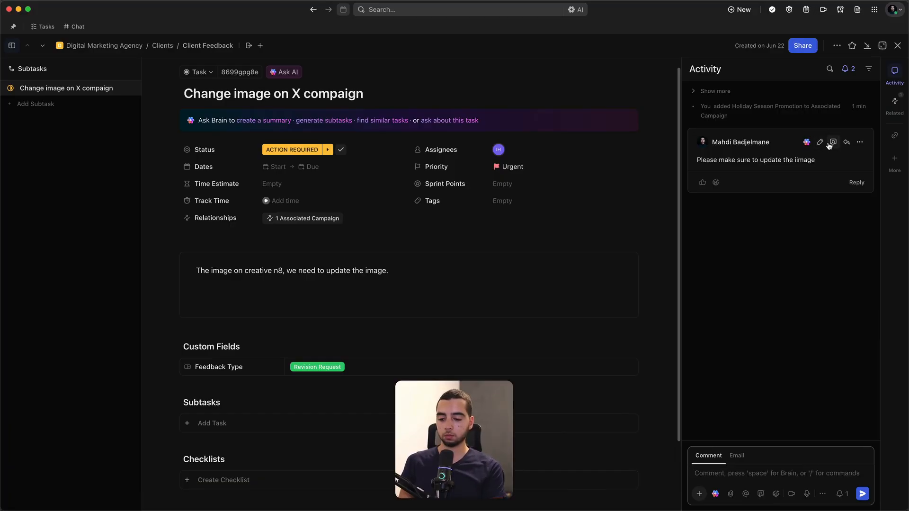
left_click(834, 142)
left_click(807, 203)
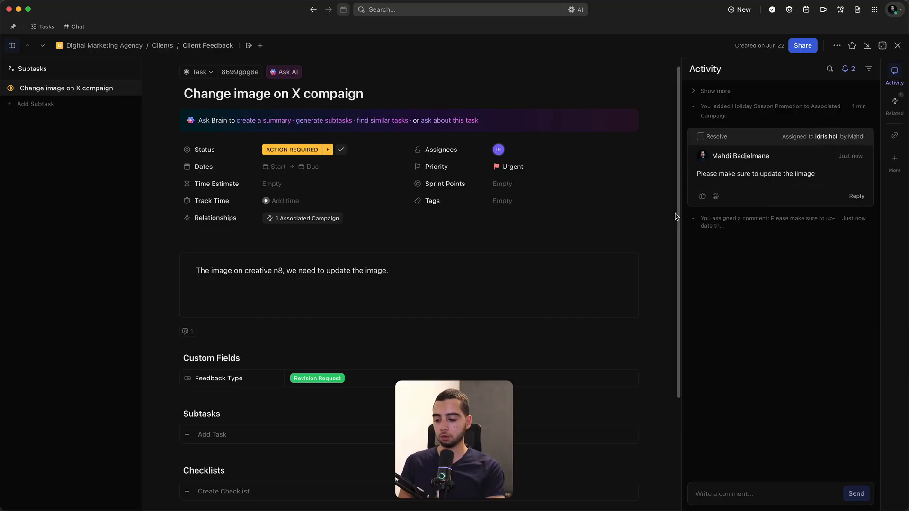
- Mark the assigned comment as resolved and set the task's status to Resolved
scroll(676, 216, "down", 1)
scroll(676, 215, "down", 1)
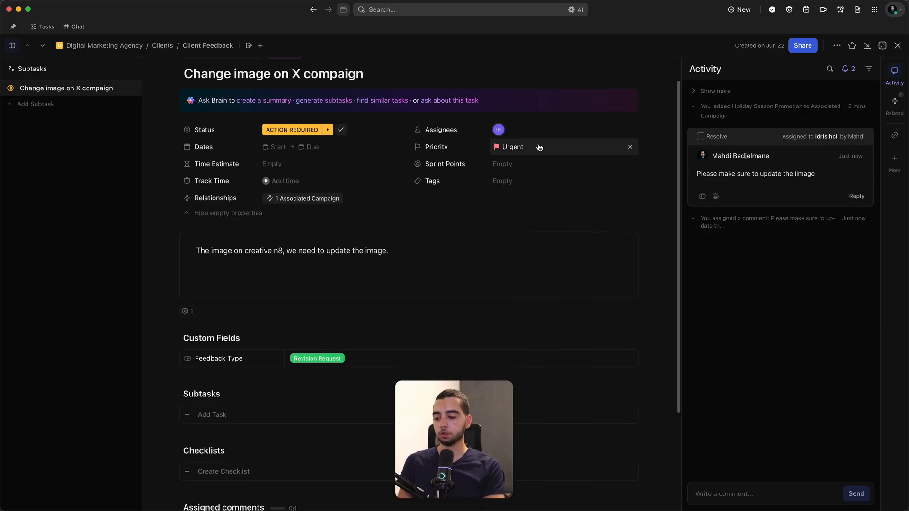
left_click(702, 137)
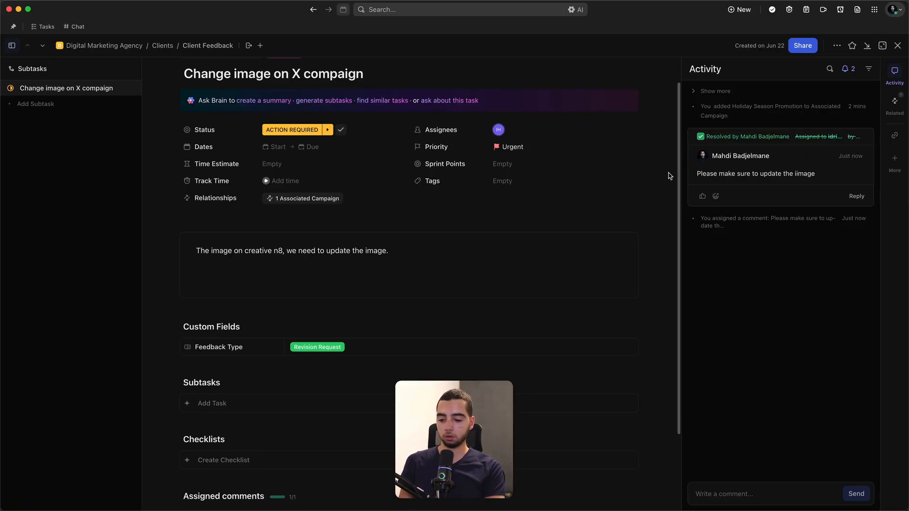
left_click(375, 134)
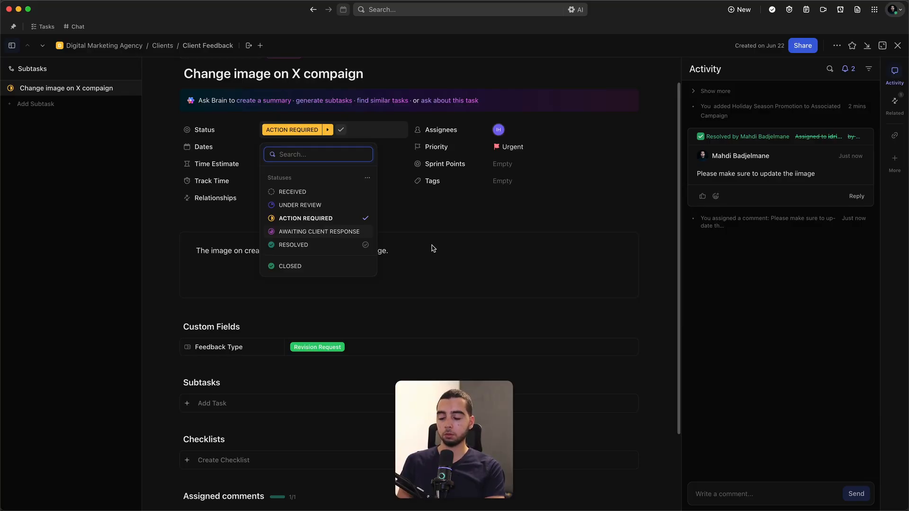
left_click(348, 246)
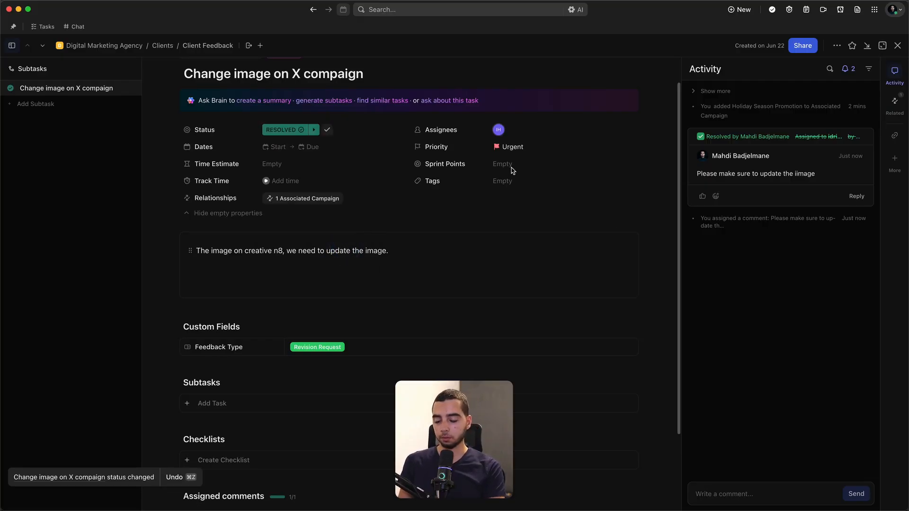